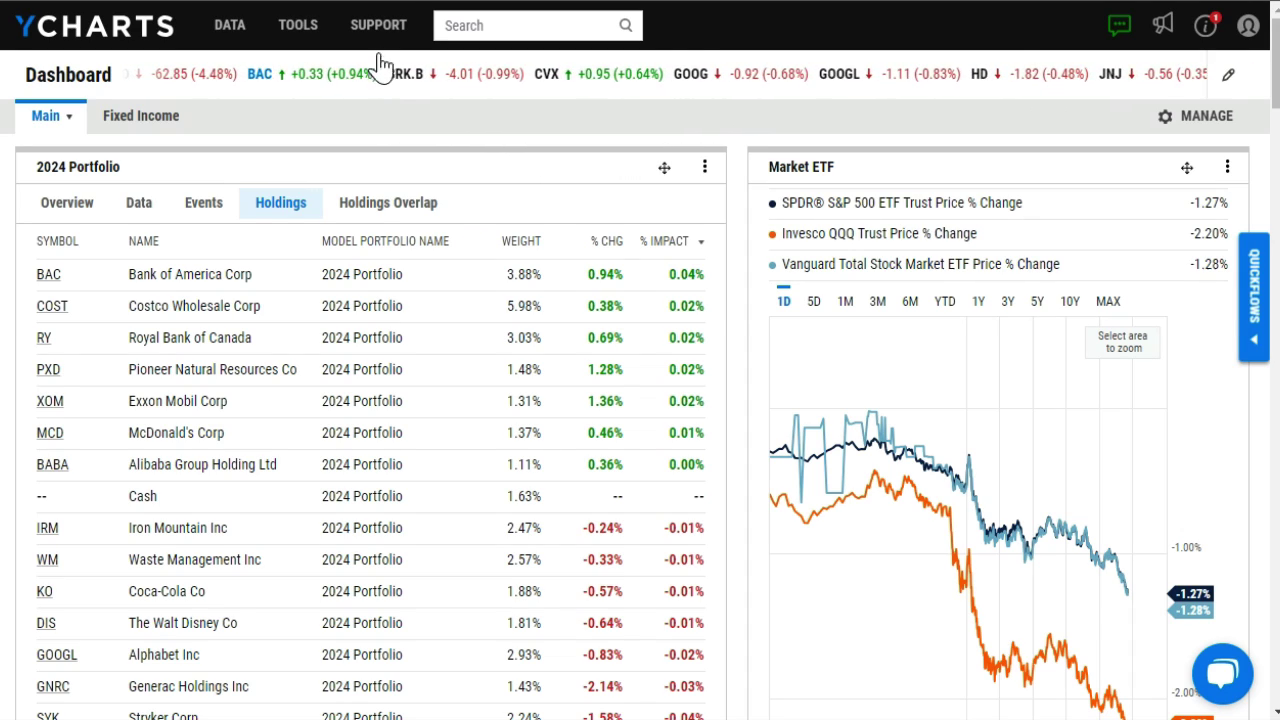
Step: Show the SUPPORT mega-menu from the top navigation bar over the dashboard
mouse_move(383, 40)
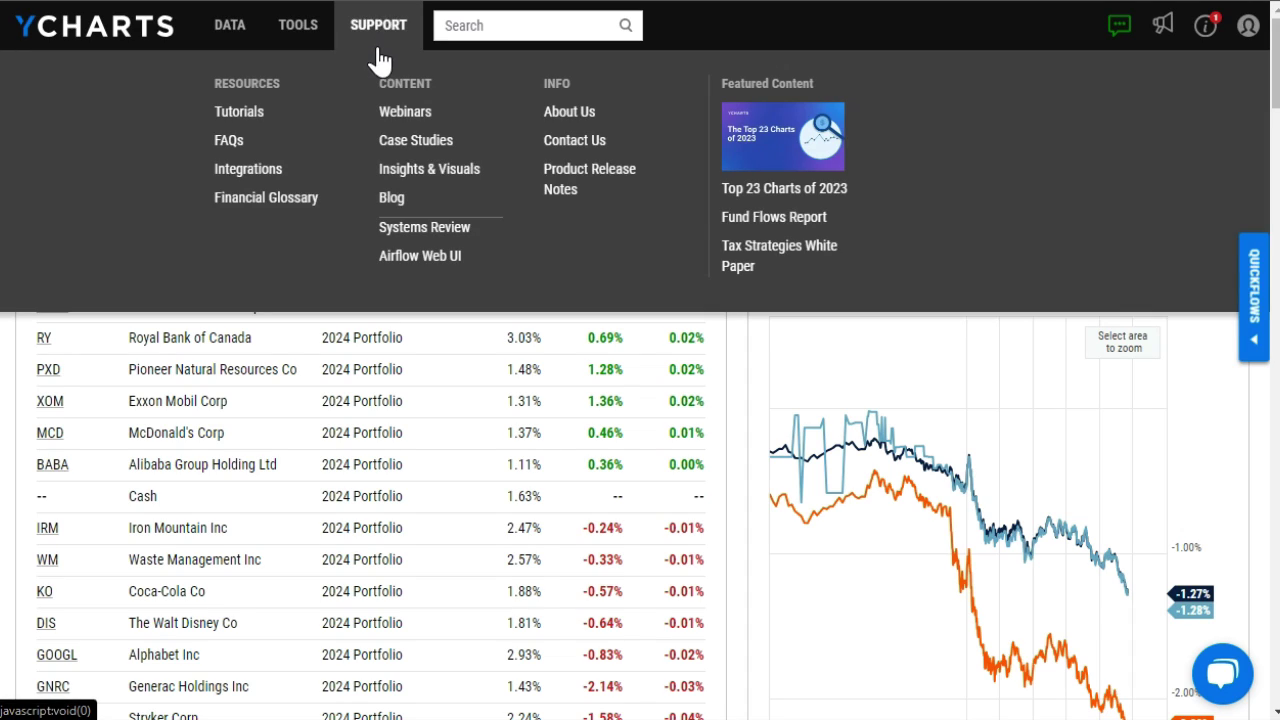
Step: Activate the Schwab Advisor Center & iRebal integration from the Integrations page and review its terms
click(258, 170)
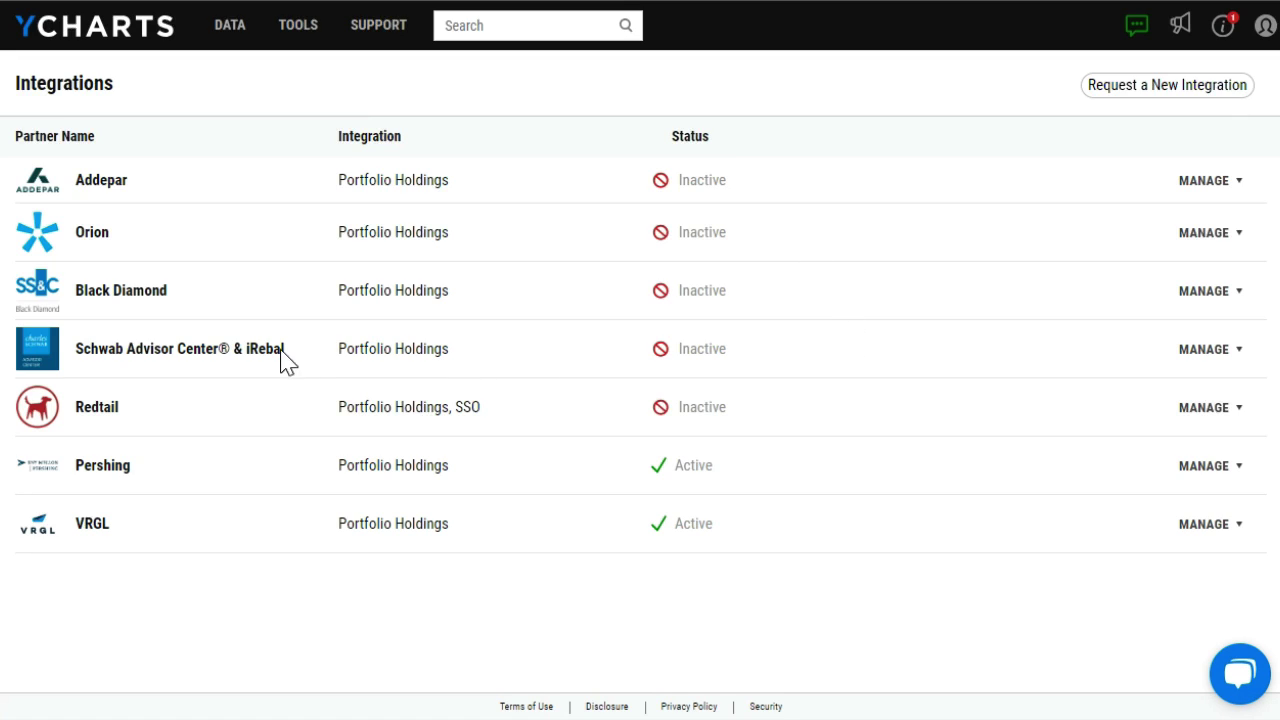
drag(286, 362, 75, 356)
click(560, 642)
click(1221, 363)
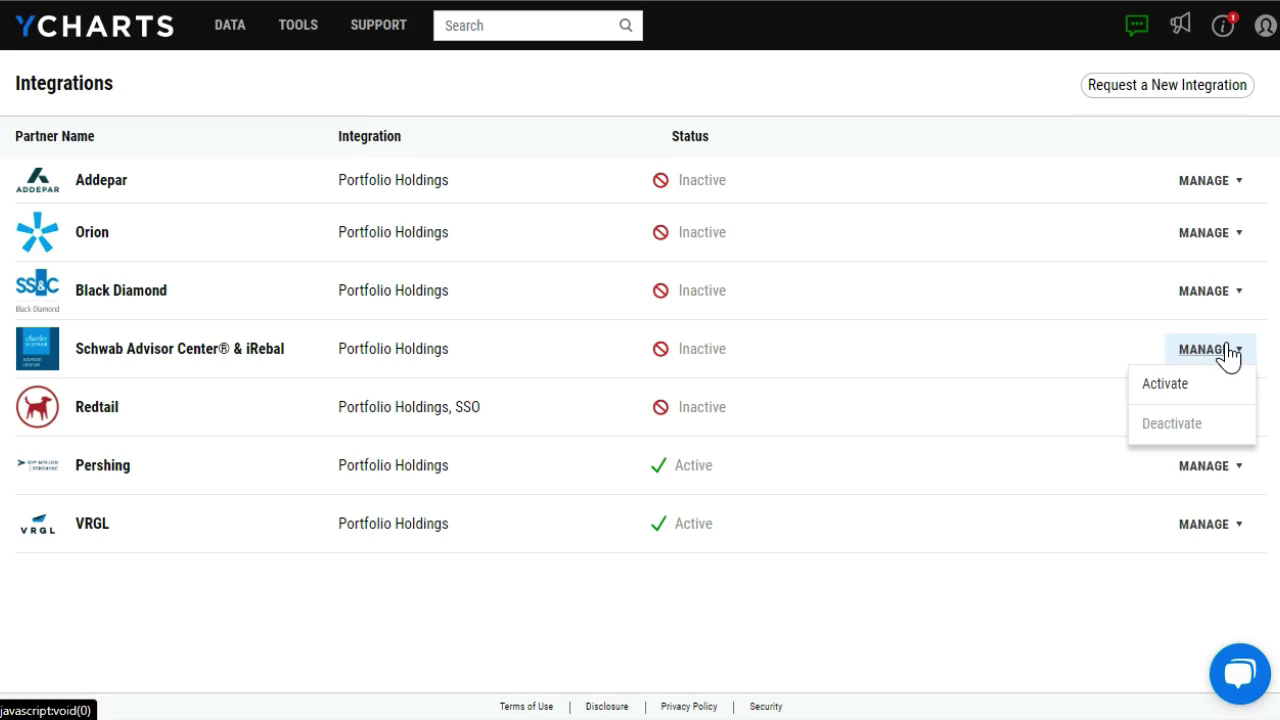
click(1168, 385)
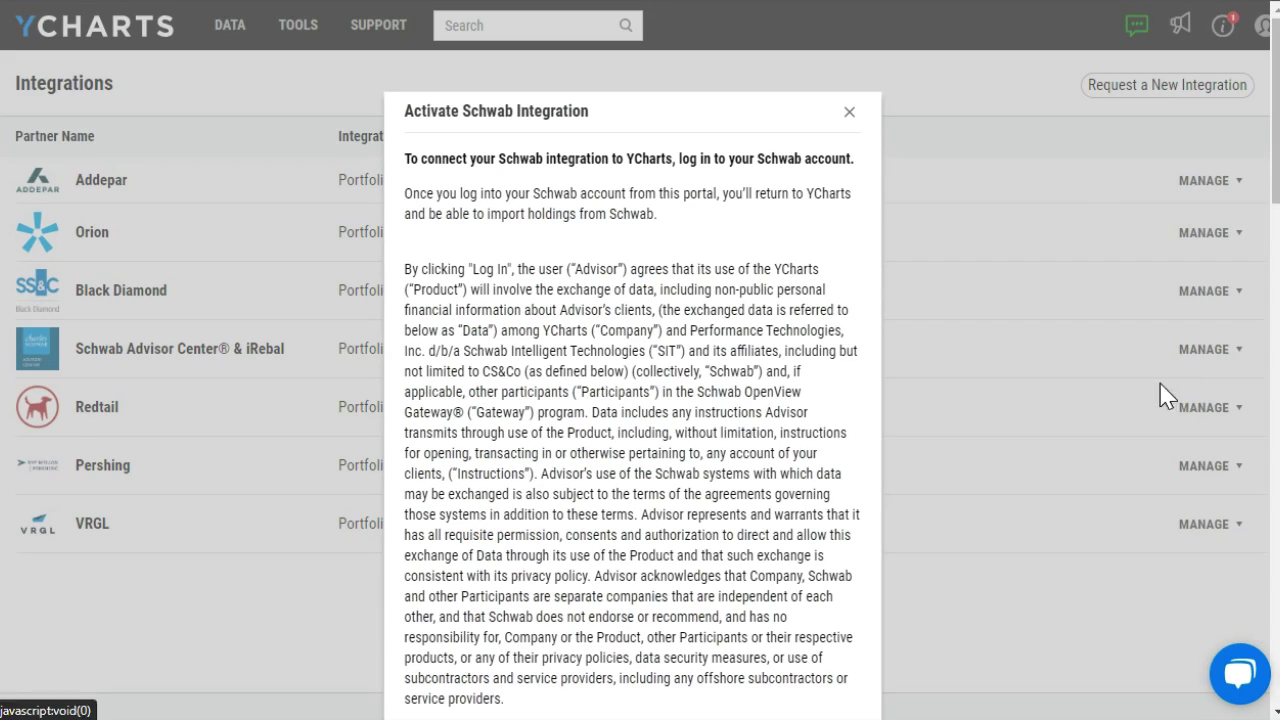
scroll(697, 318, down, 3)
scroll(697, 318, down, 15)
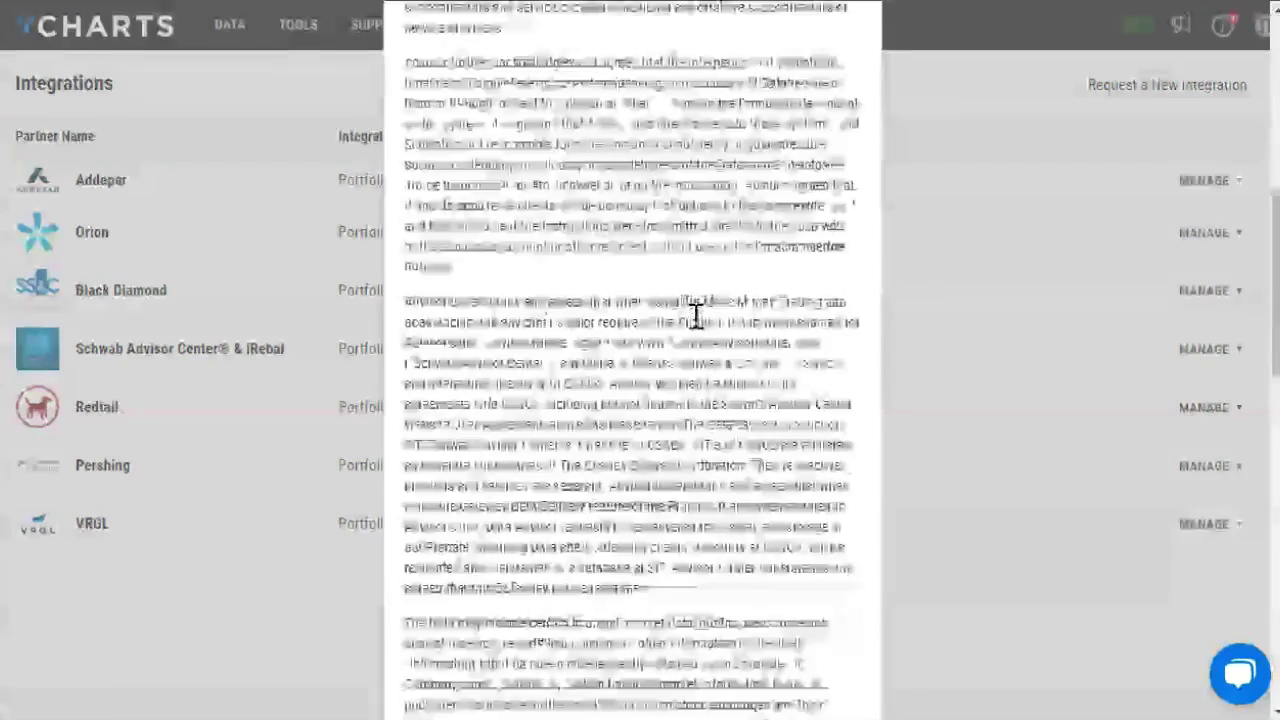
scroll(700, 440, down, 2)
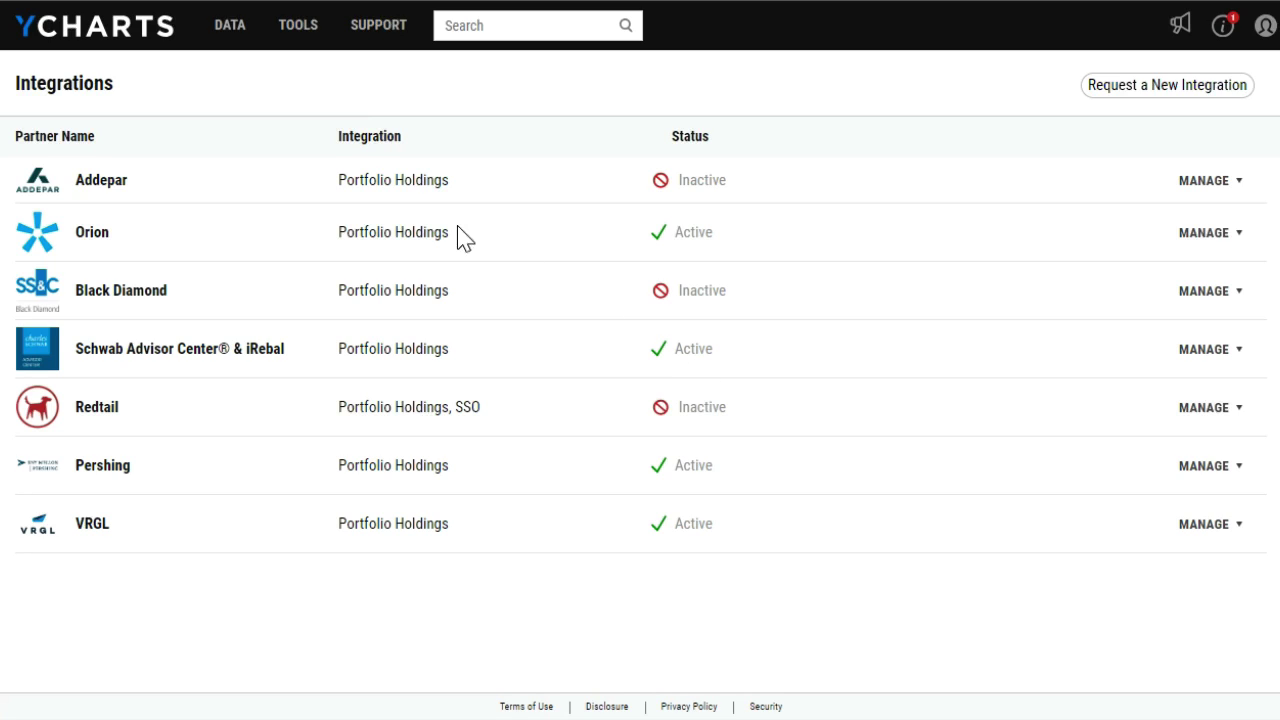
Step: Go to the Portfolios list via Tools and show the Import Holdings partner options
click(298, 28)
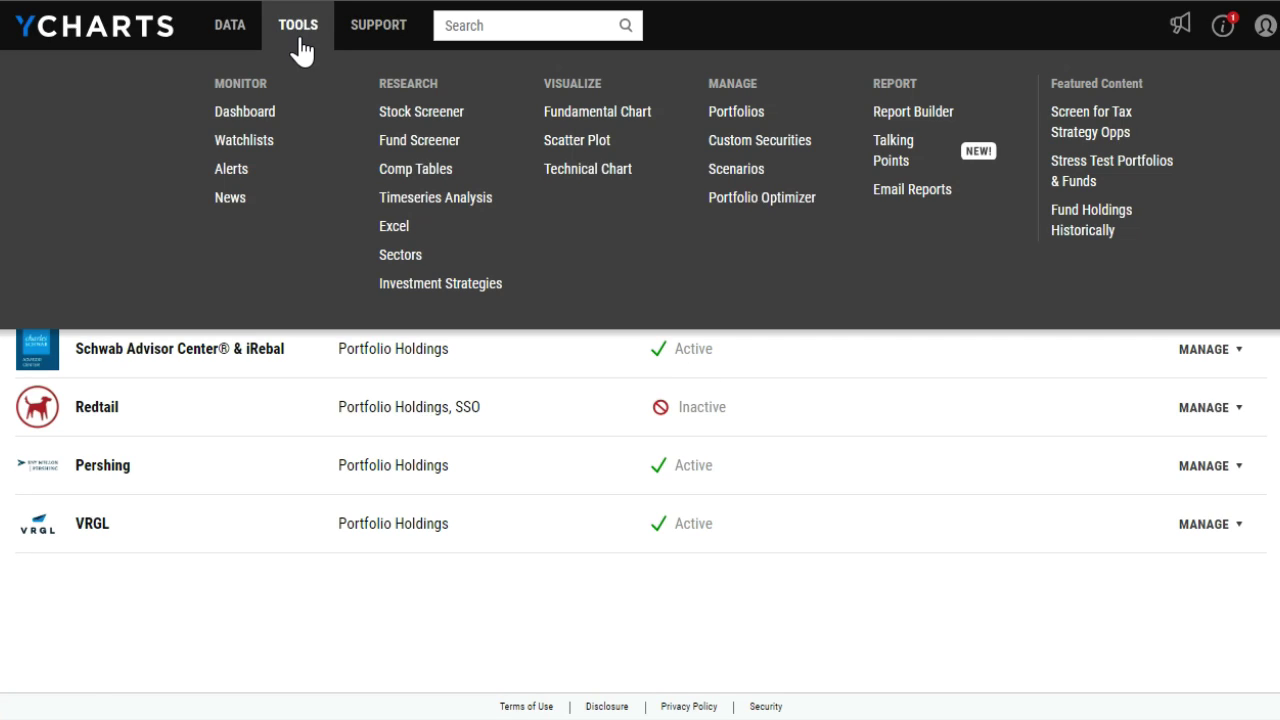
click(736, 113)
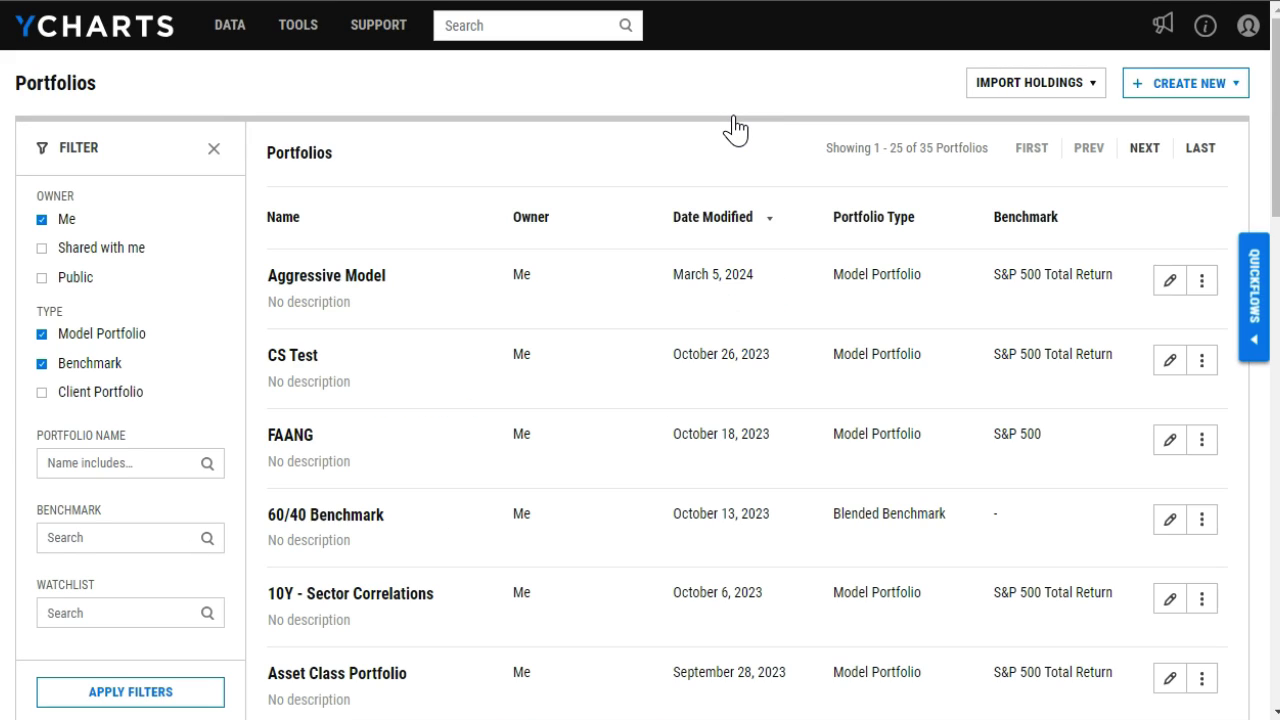
click(1056, 90)
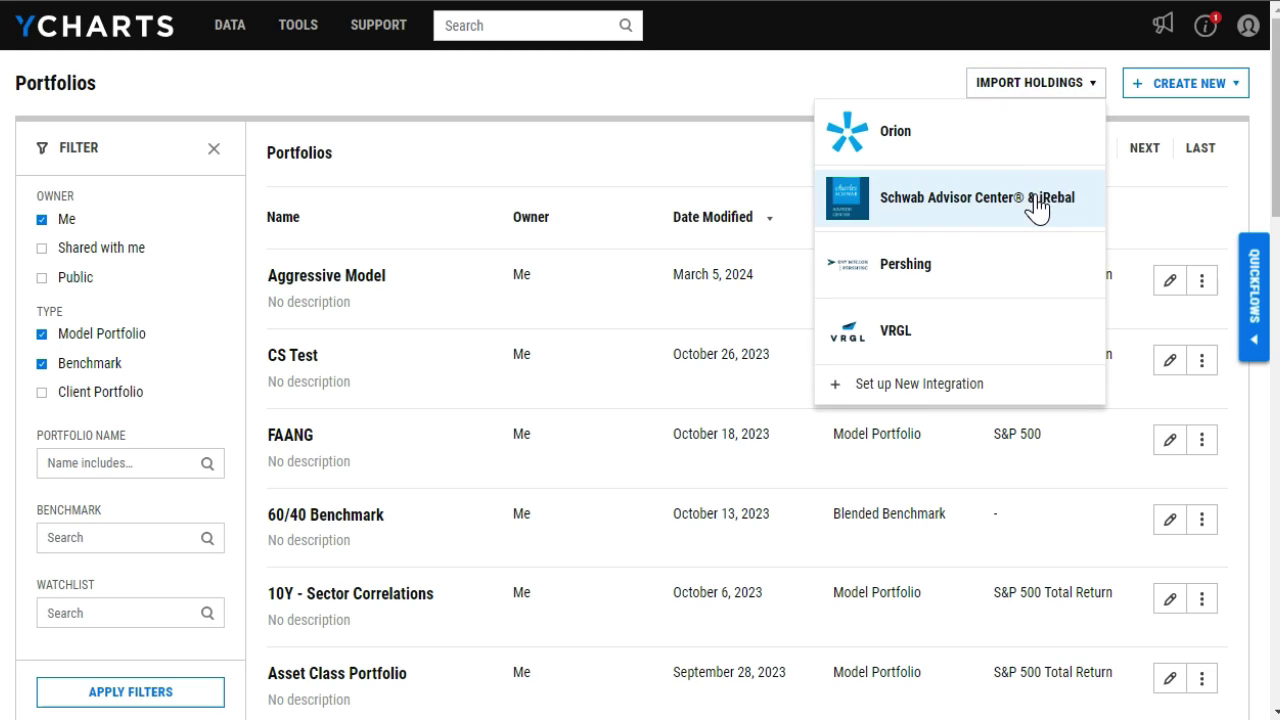
Step: Import the Balanced ETF Model from Schwab/iRebal by searching iRebal models for 'balanced'
click(988, 204)
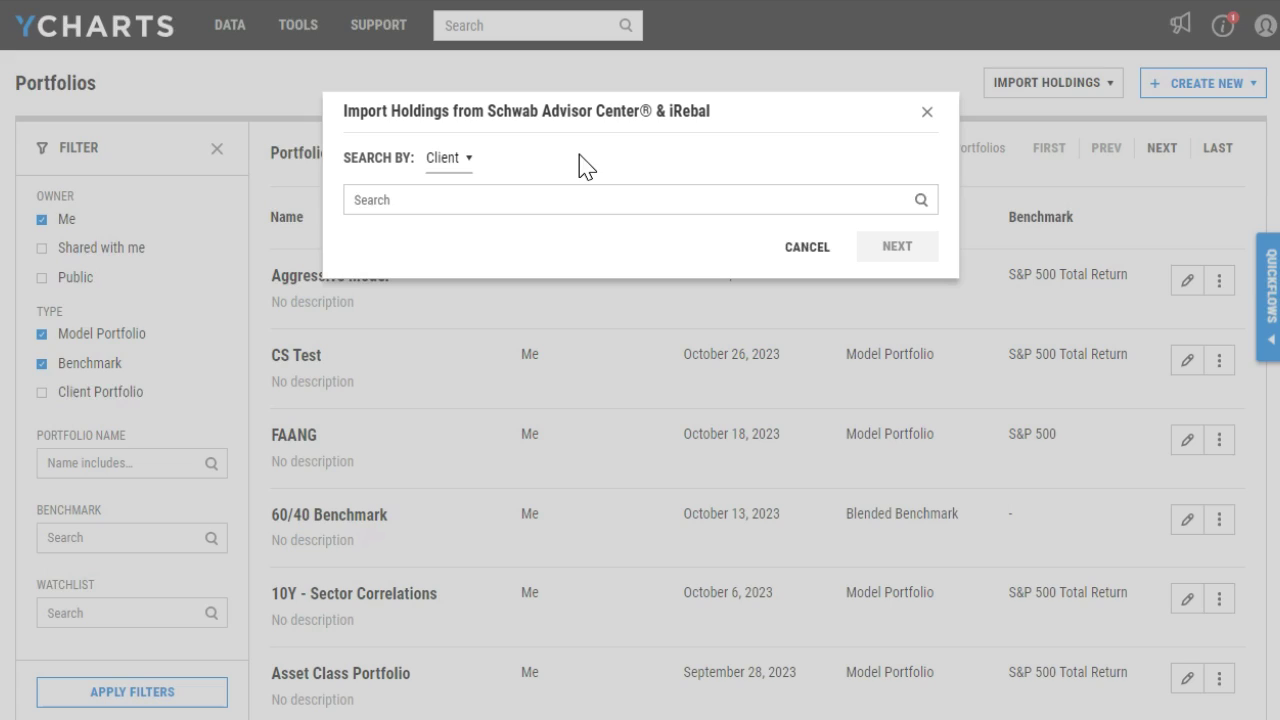
click(455, 166)
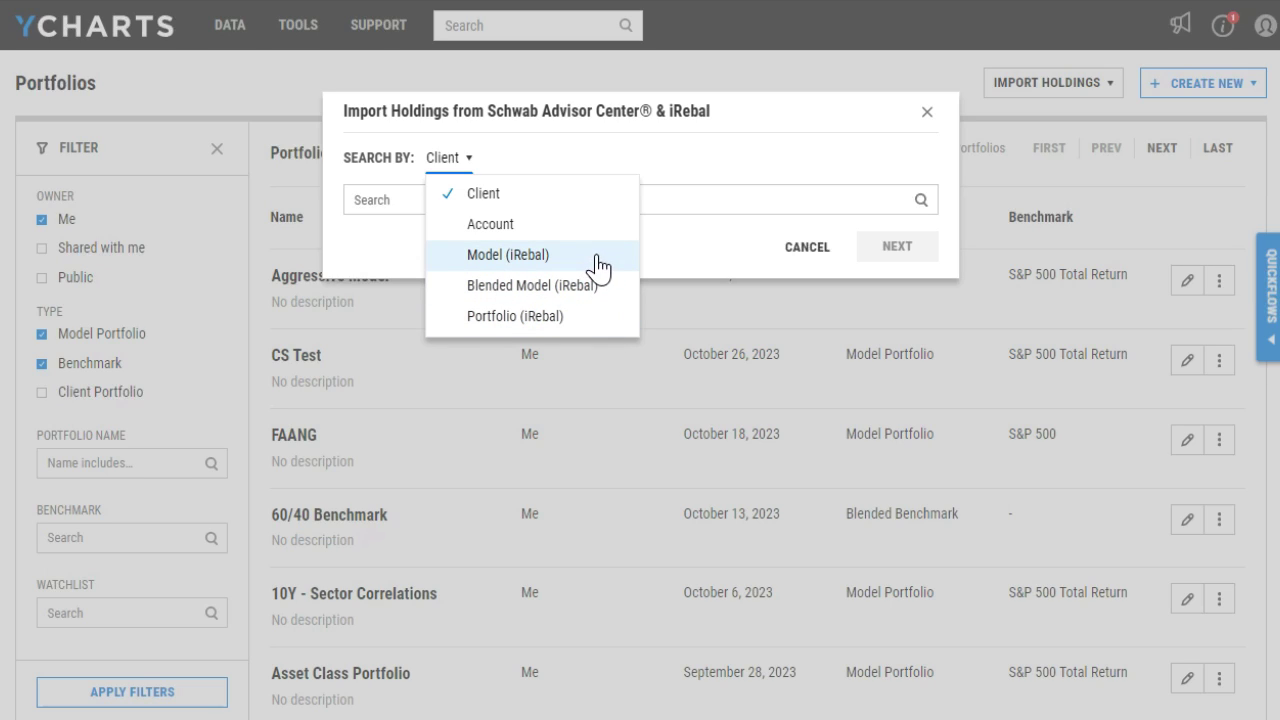
click(585, 265)
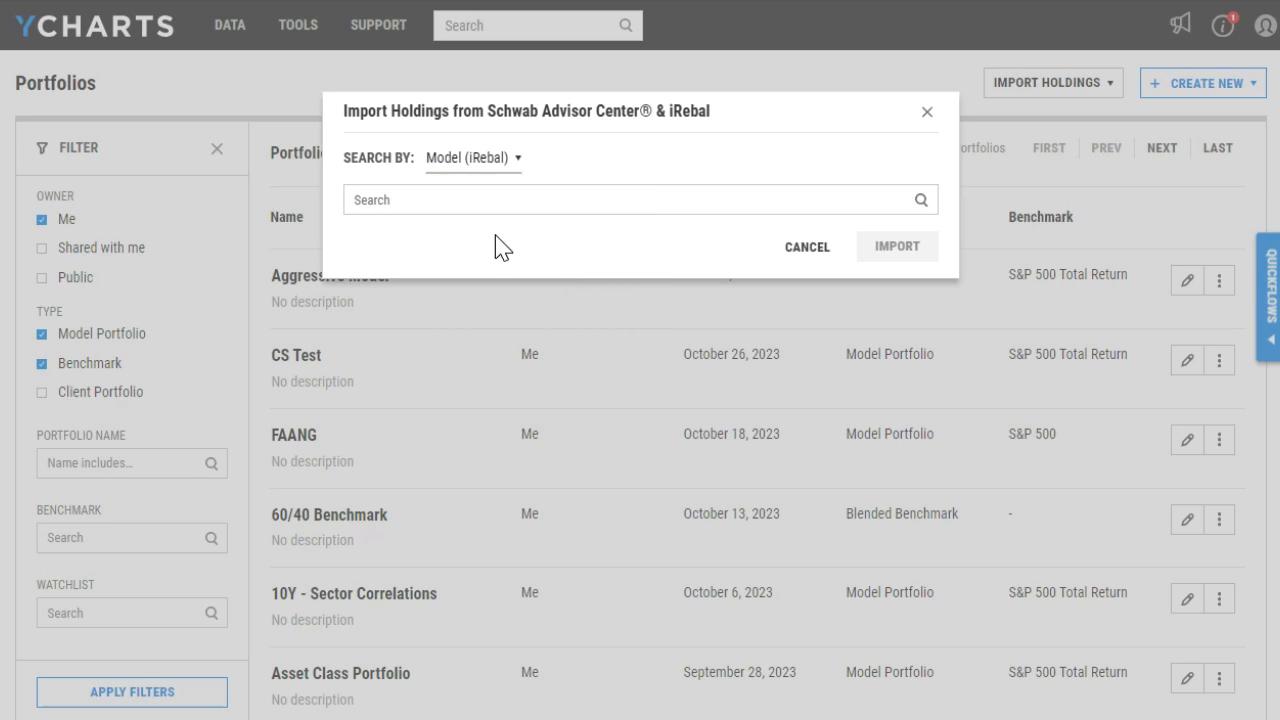
click(511, 203)
text(bala)
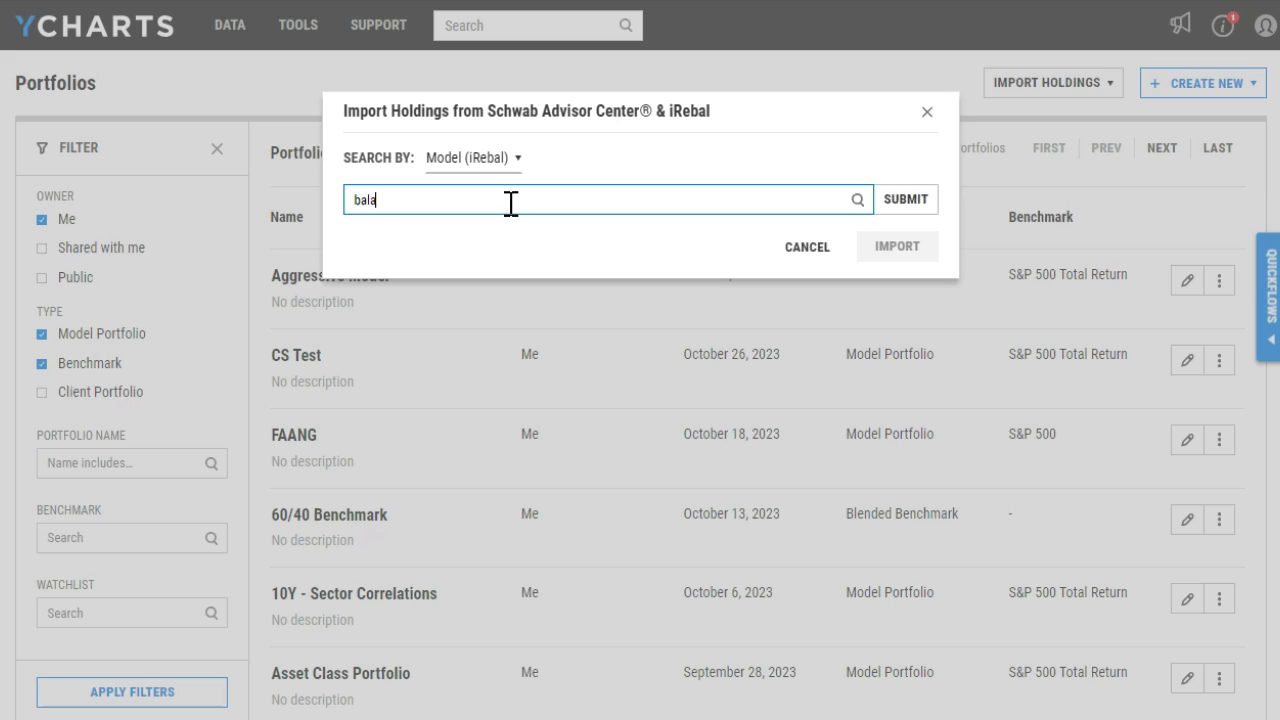
text(nced)
key(Return)
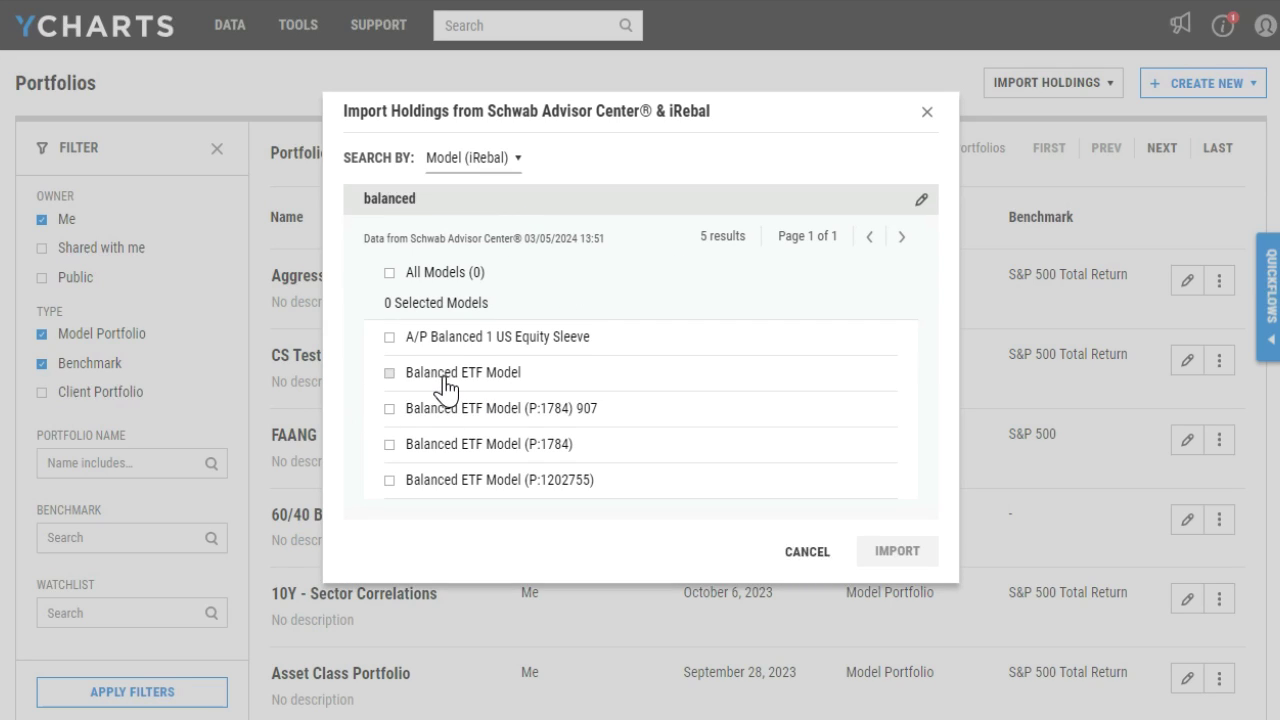
click(444, 378)
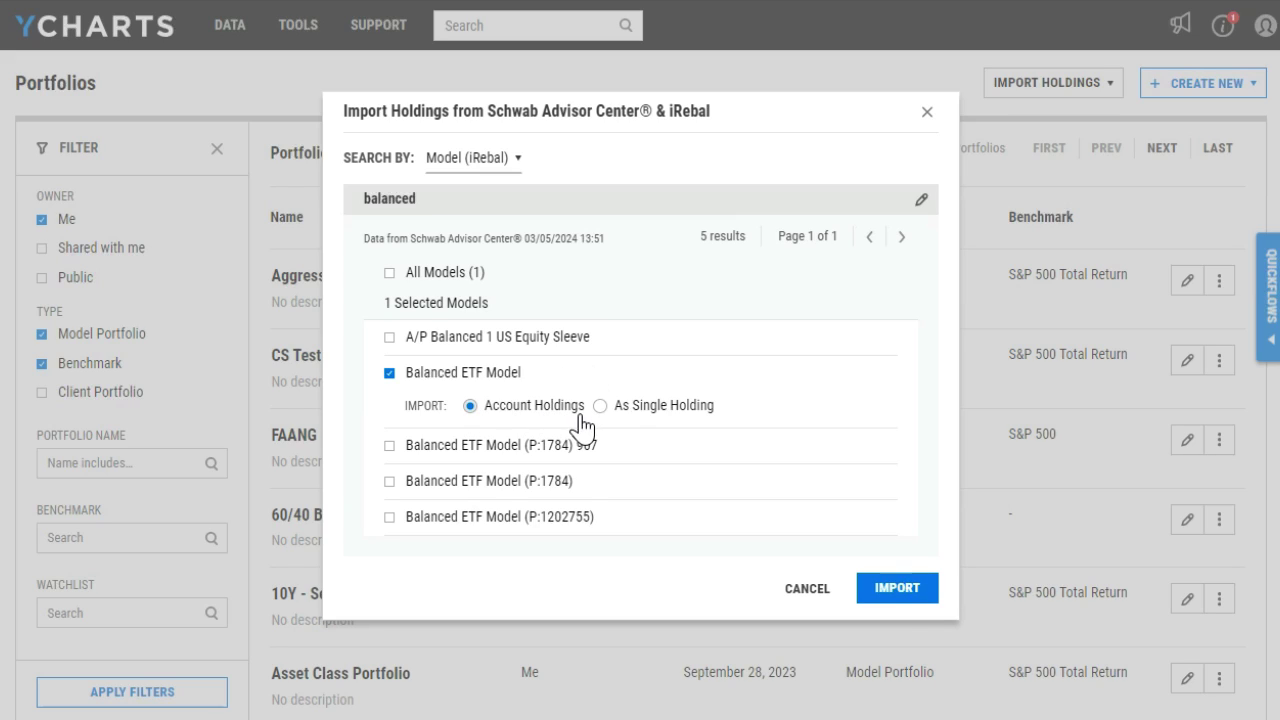
click(908, 594)
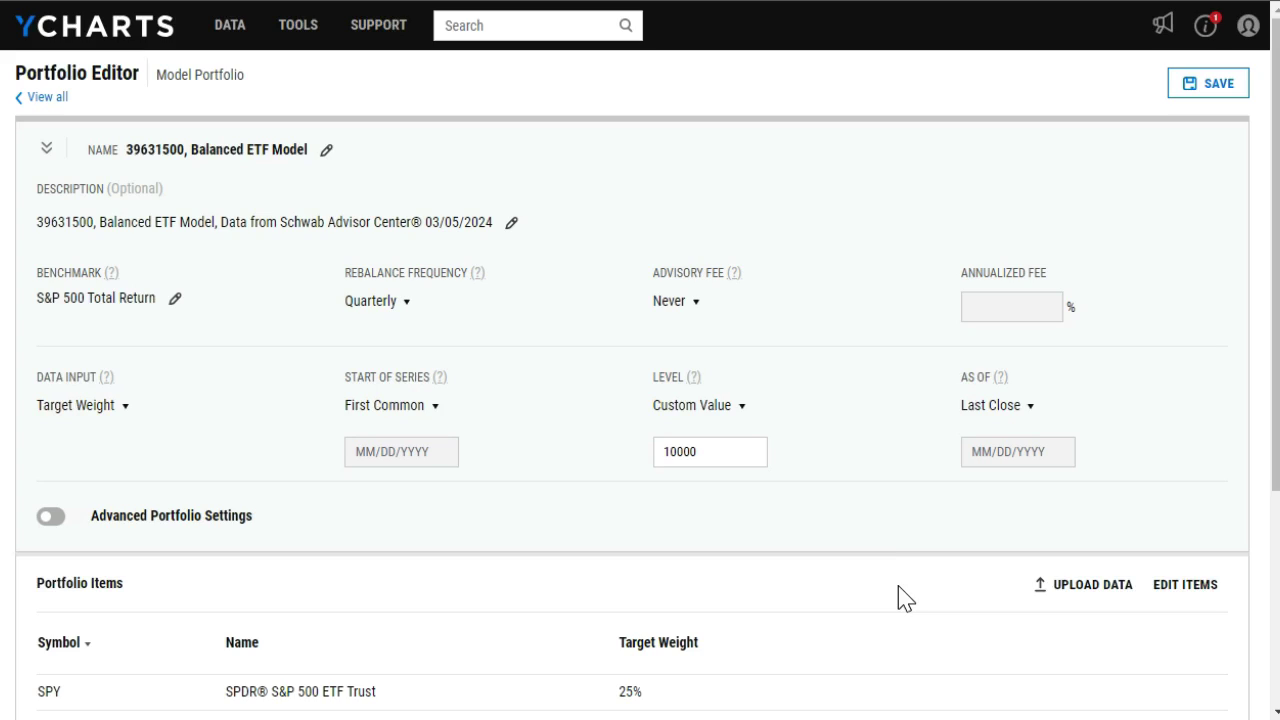
Step: Save the imported Balanced ETF Model portfolio, accepting the missing annualized fee warning
scroll(898, 598, down, 3)
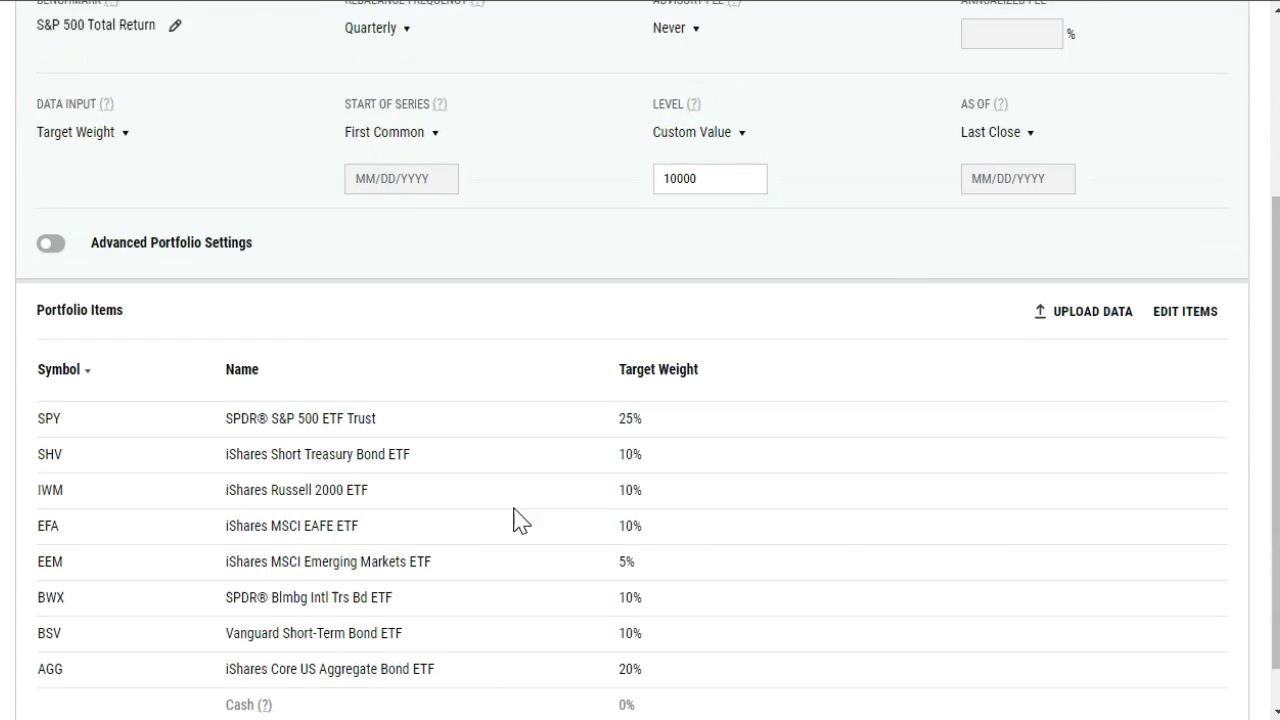
scroll(519, 518, up, 3)
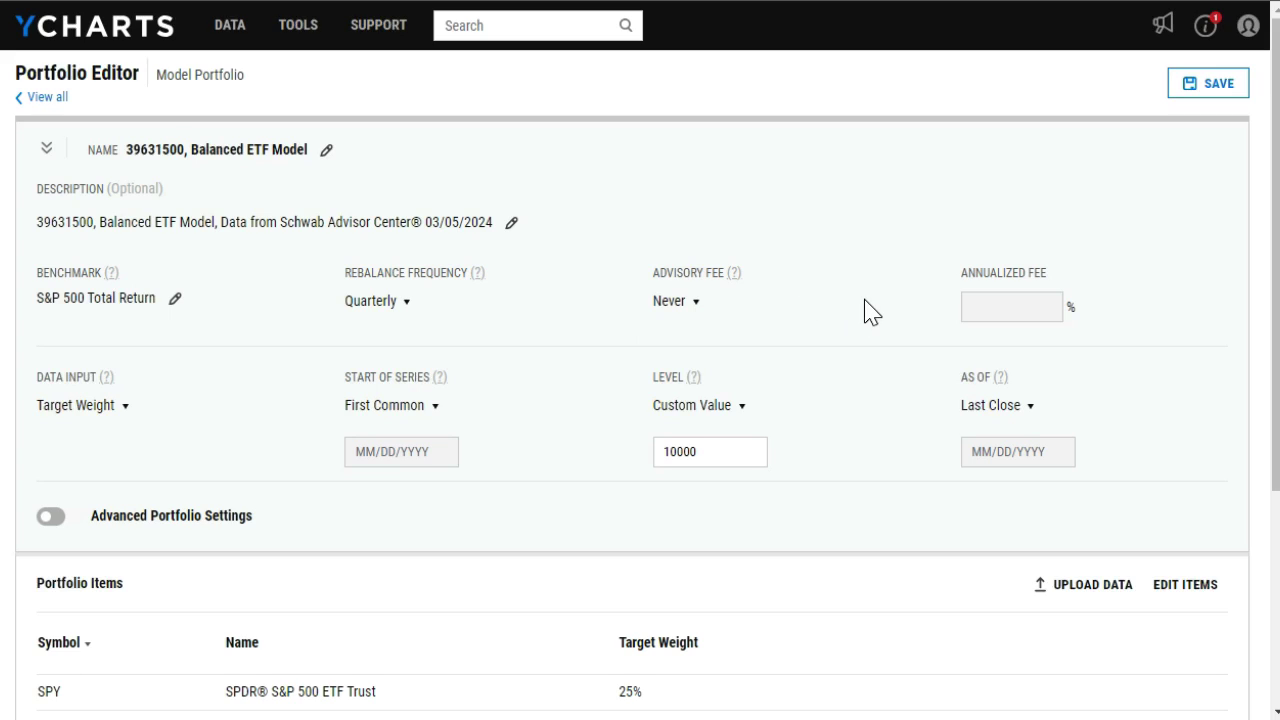
click(1205, 90)
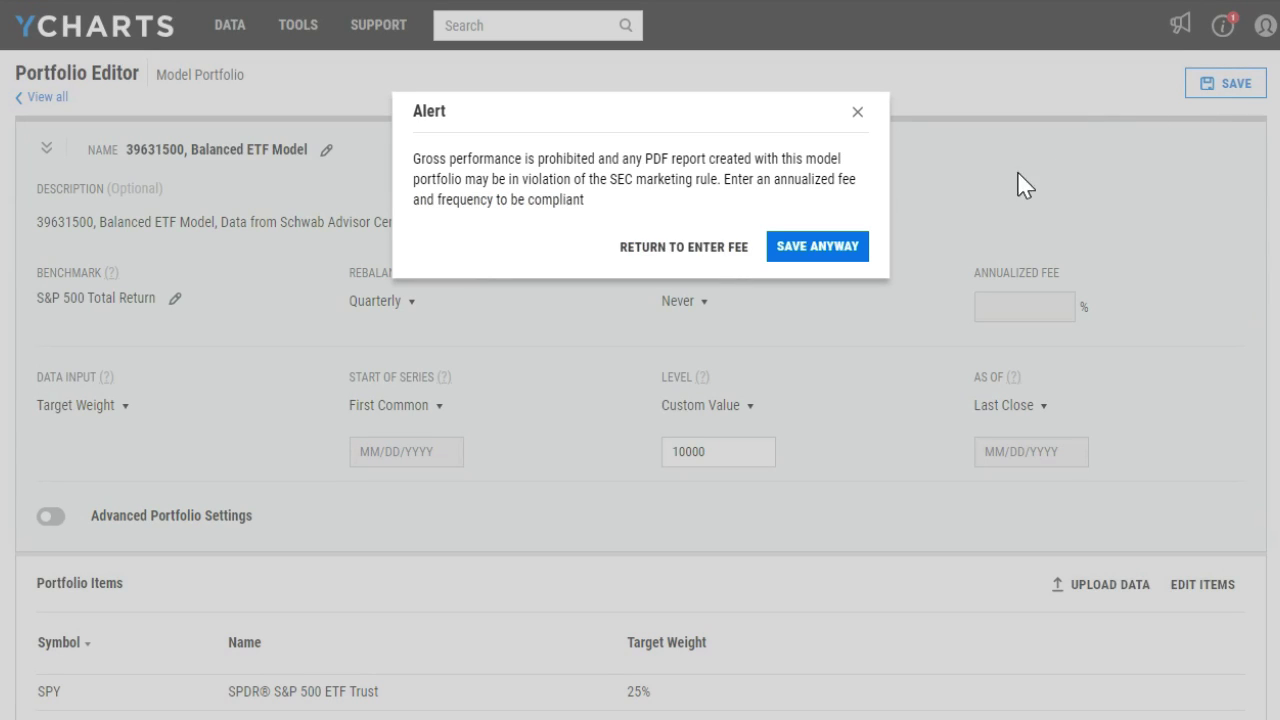
click(830, 250)
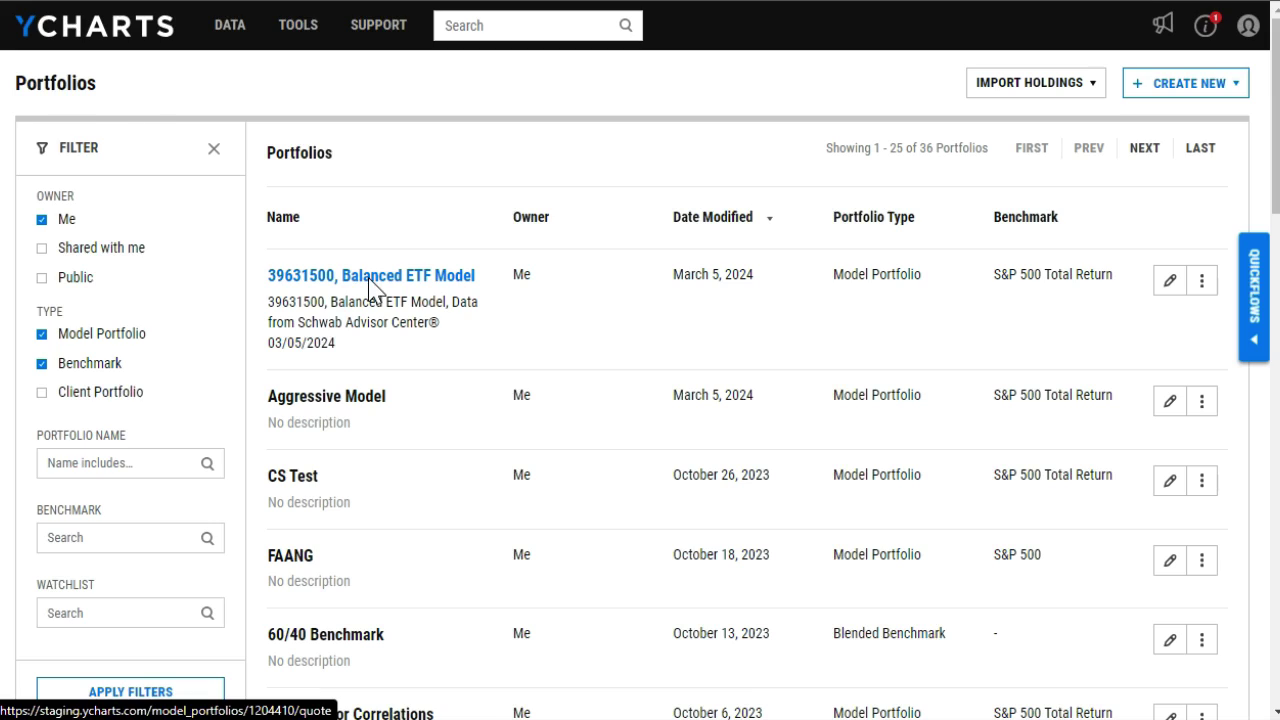
Step: Open the Balanced ETF Model quote page and scroll through its stats, allocation and holdings
click(370, 280)
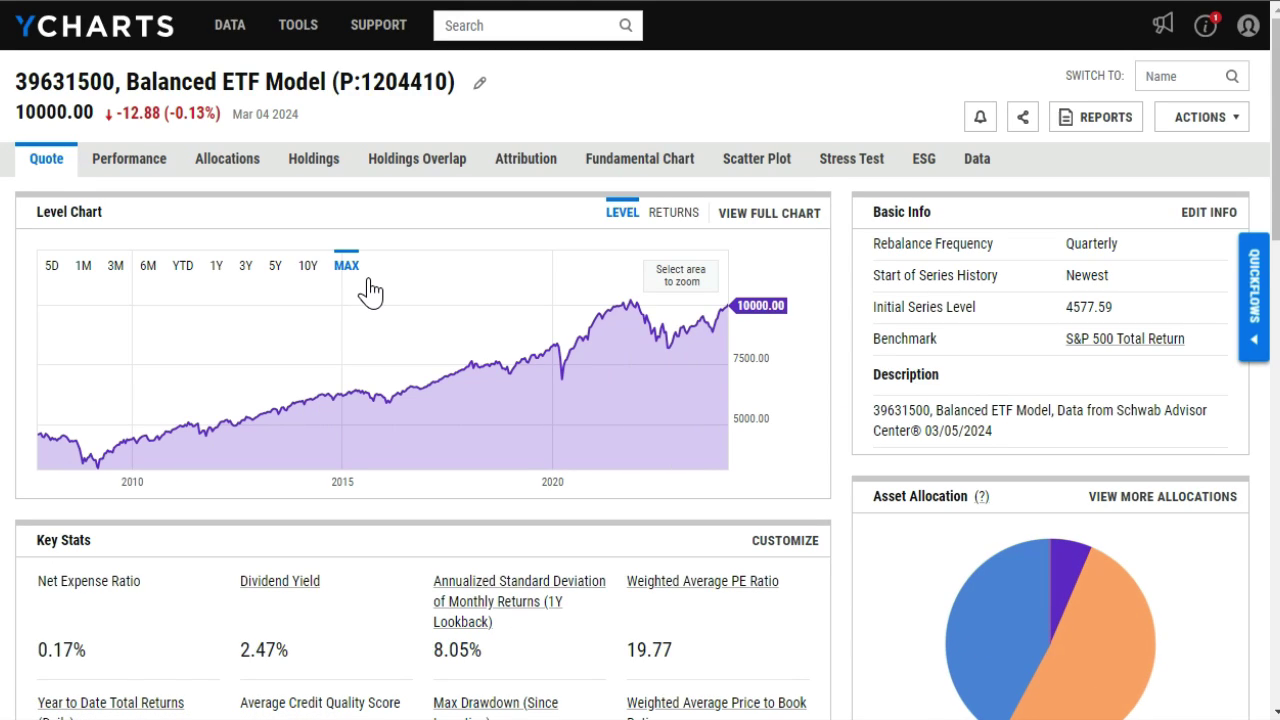
scroll(880, 275, down, 3)
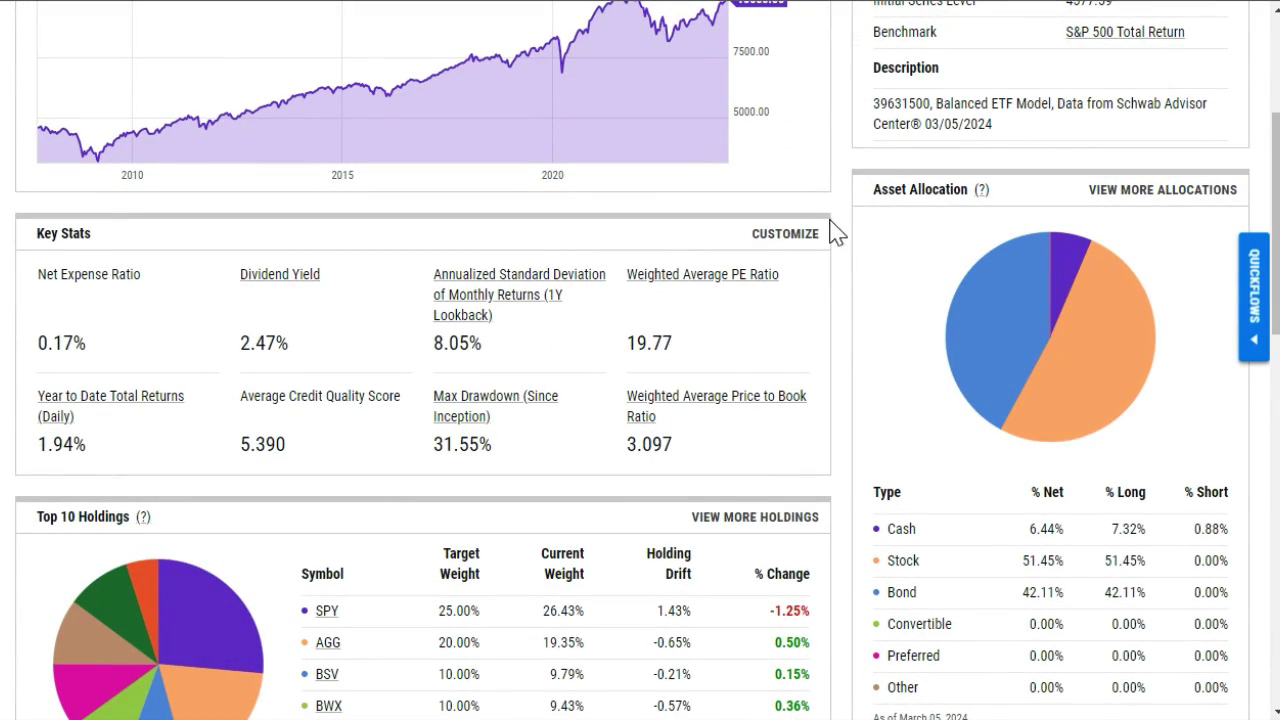
scroll(834, 229, down, 2)
scroll(832, 300, down, 2)
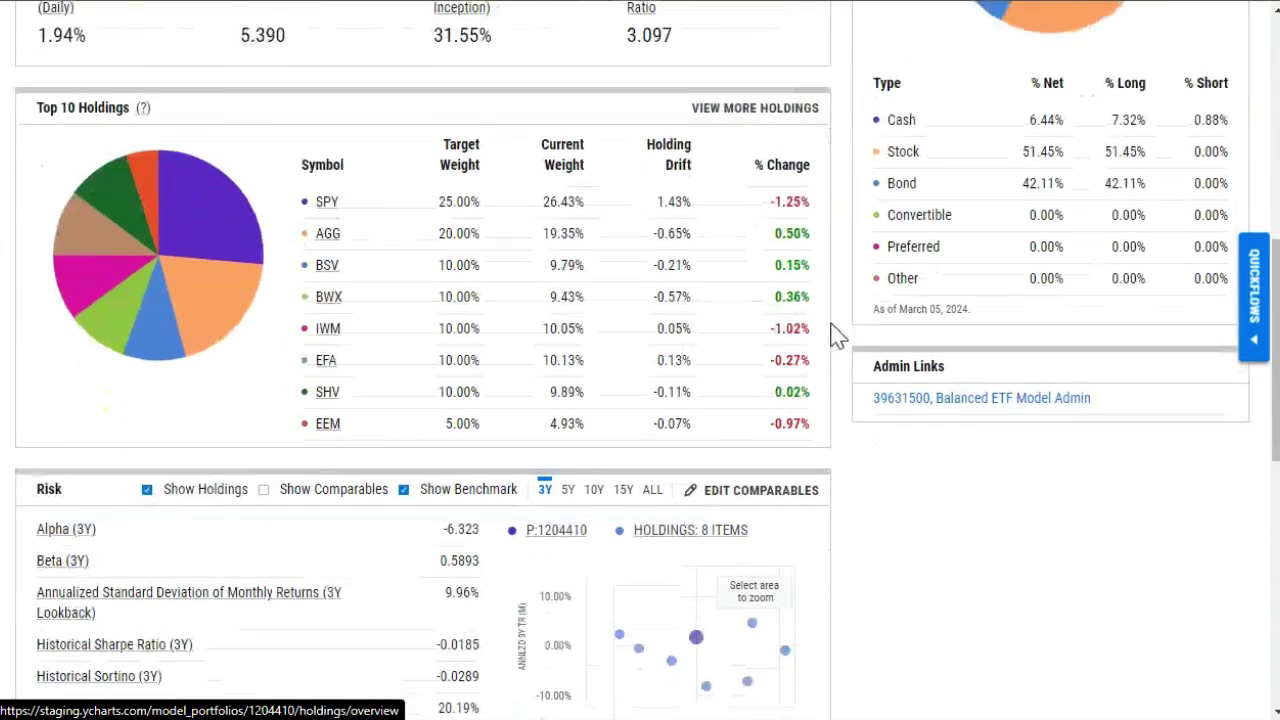
scroll(860, 355, up, 6)
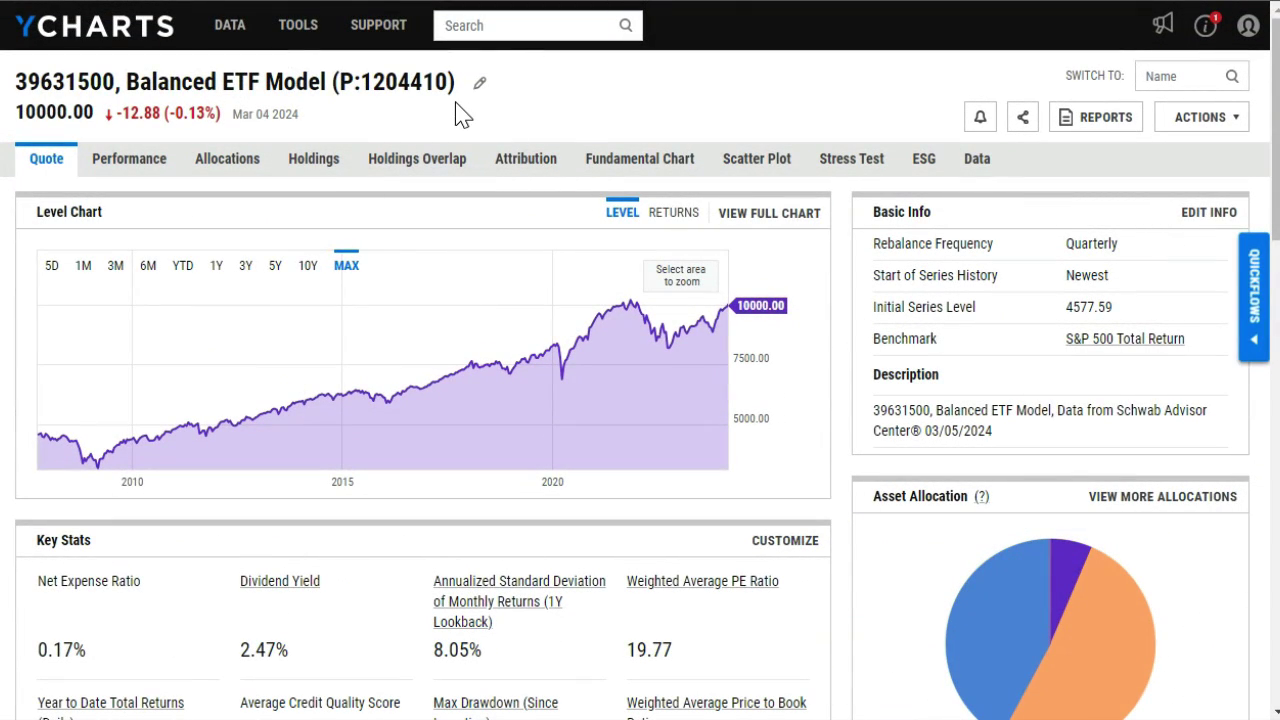
mouse_move(298, 35)
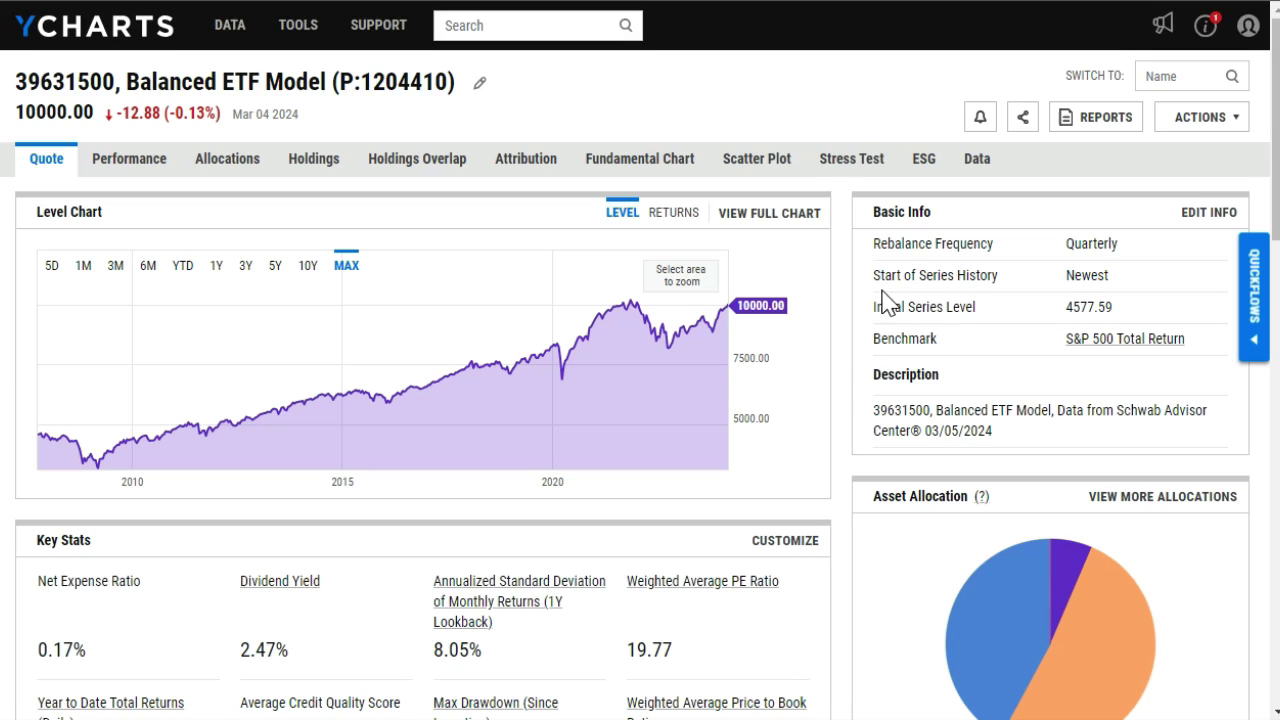
Step: Push the Balanced ETF Model to iRebal as a new model with 'Update' appended to its name
click(1205, 118)
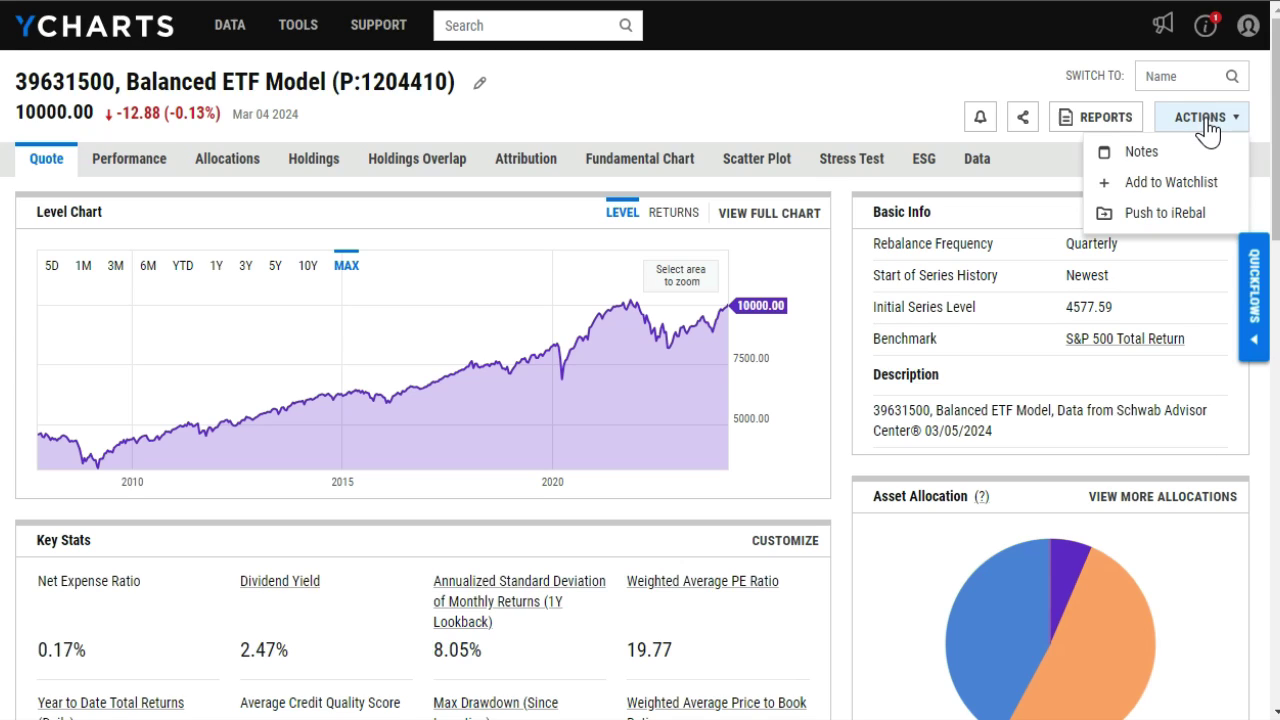
click(1157, 223)
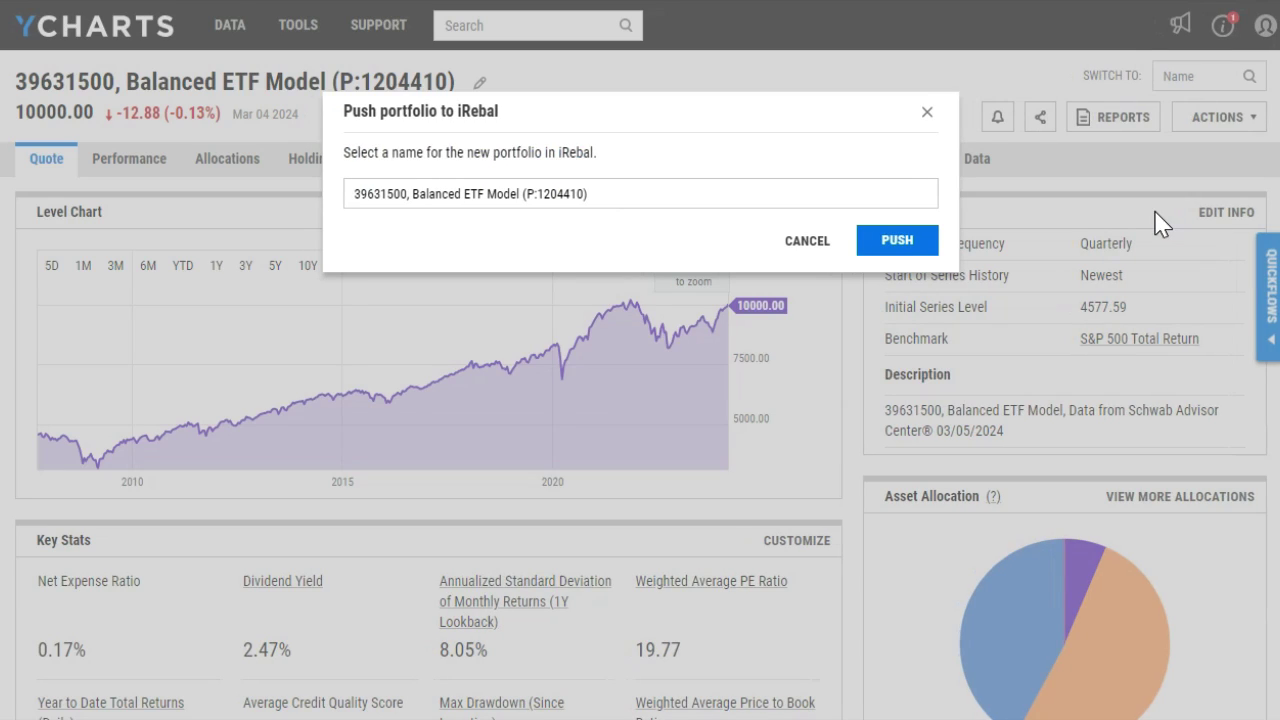
click(705, 200)
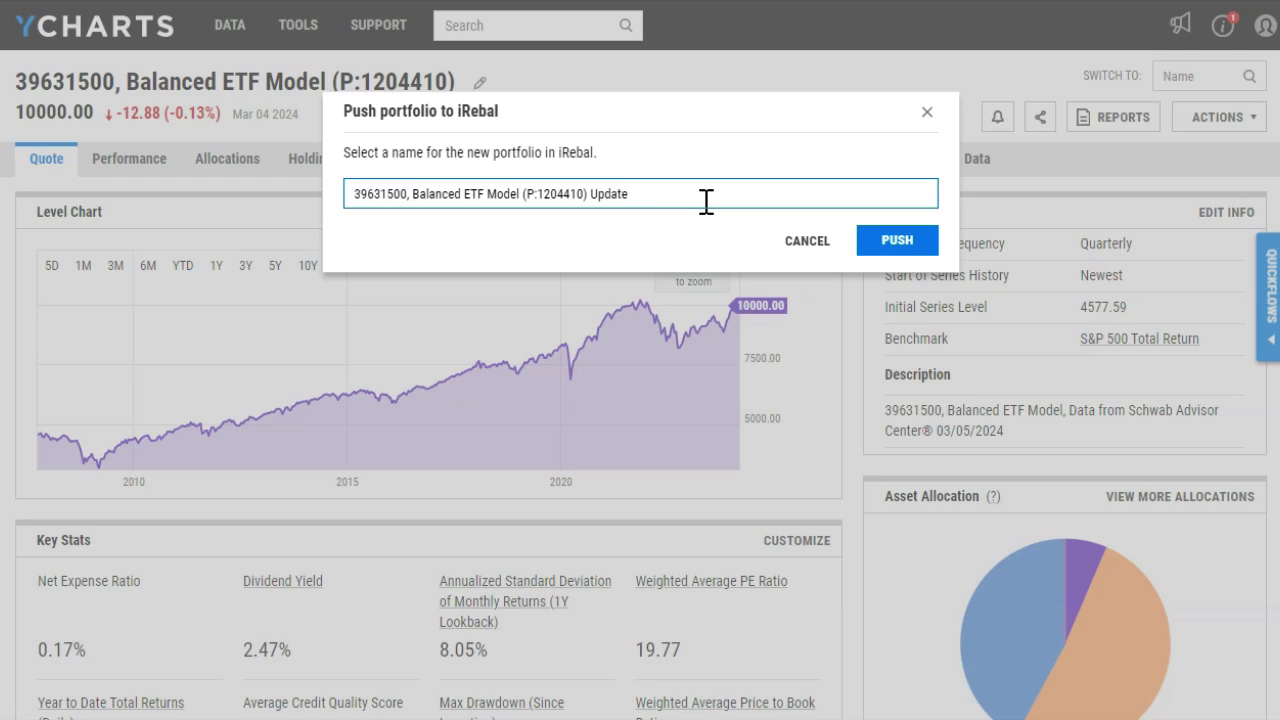
click(895, 245)
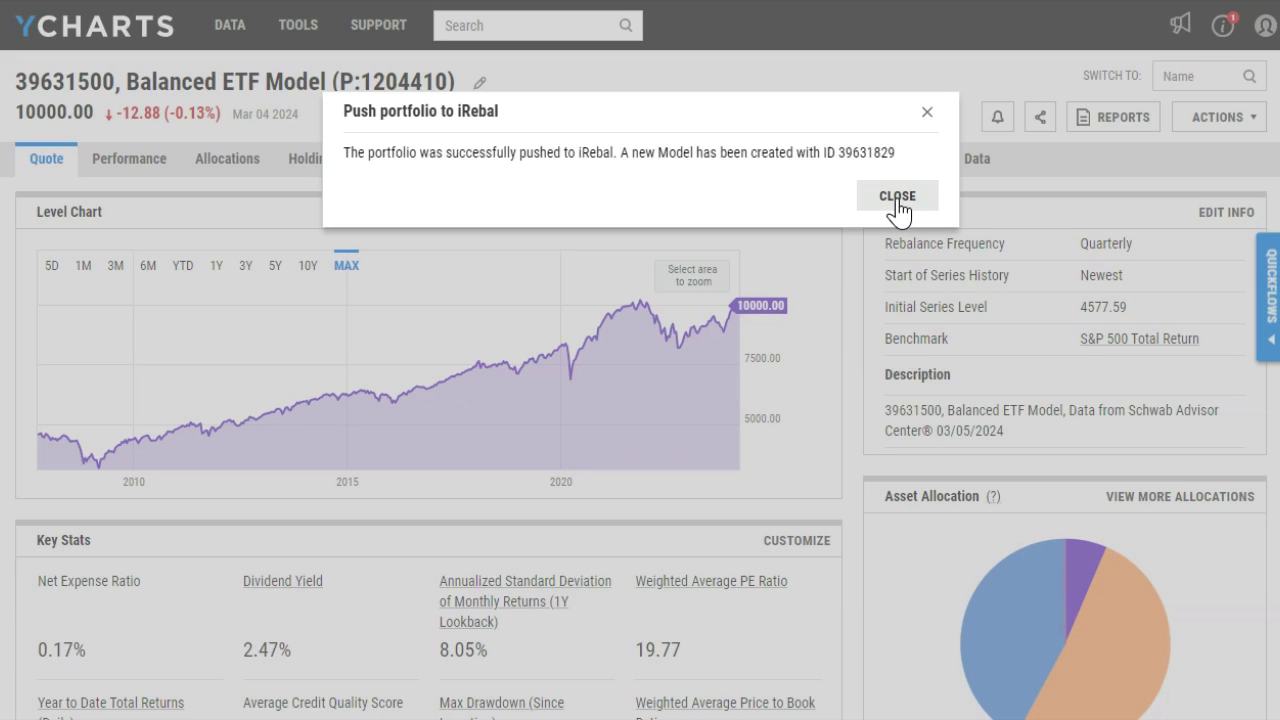
click(897, 198)
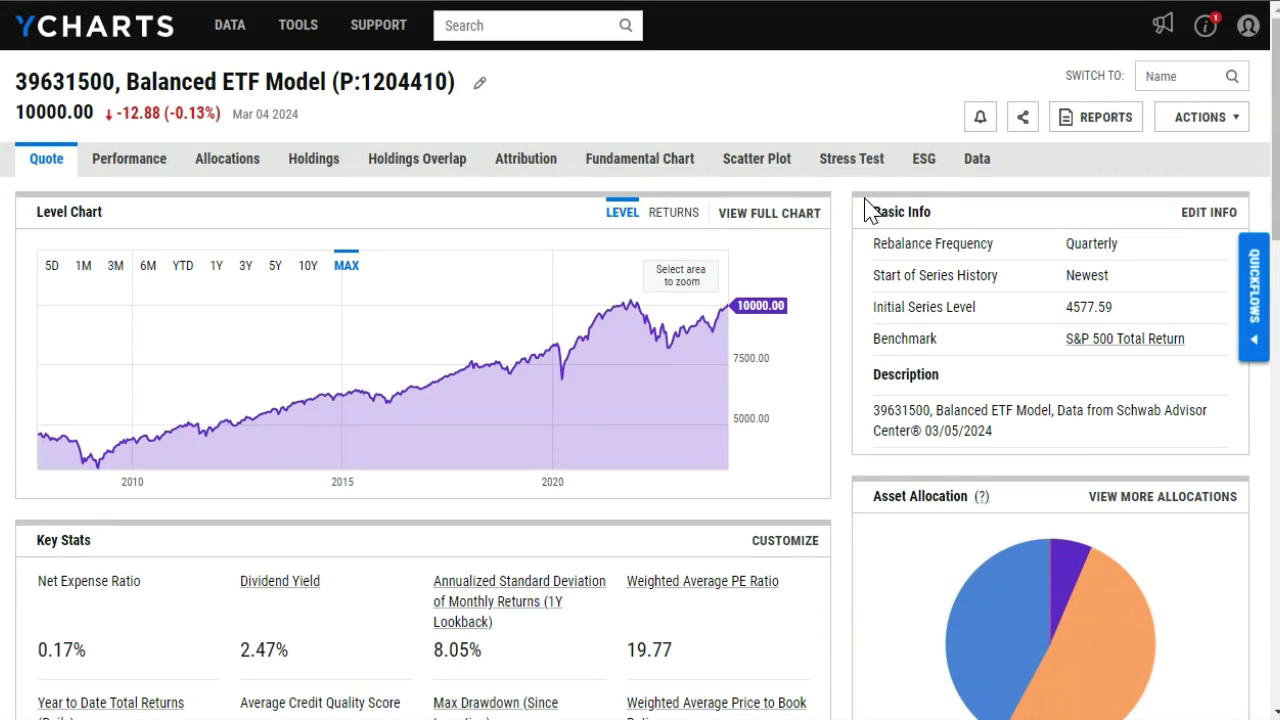